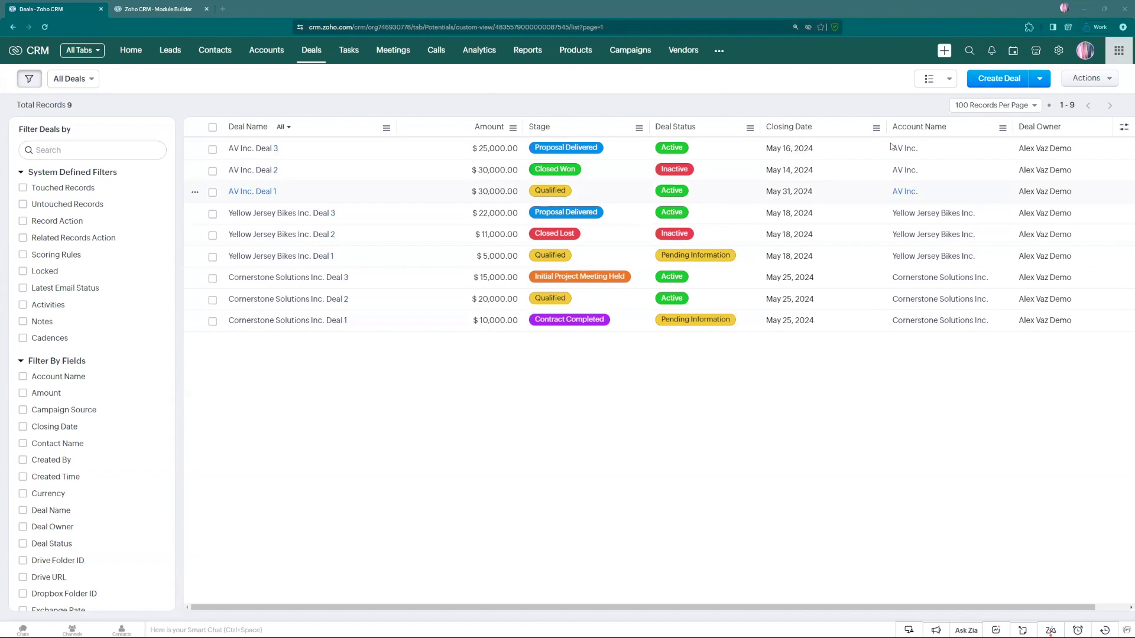
- Display the deals as the STAGEVIEW Kanban board grouped by Stage, and open its view settings
click(943, 83)
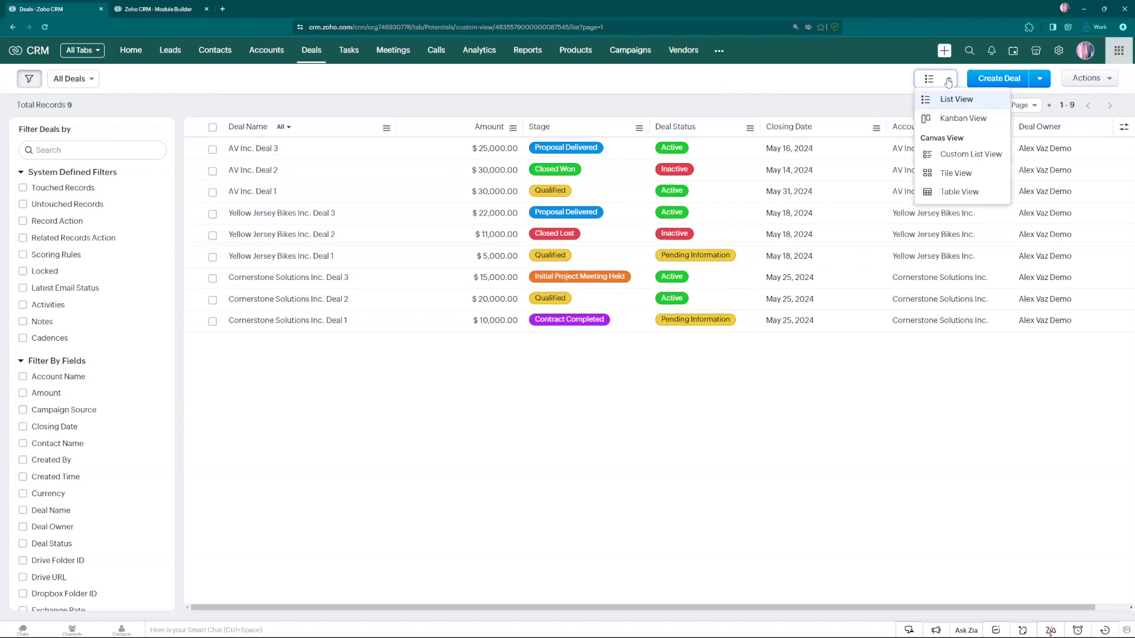
click(960, 120)
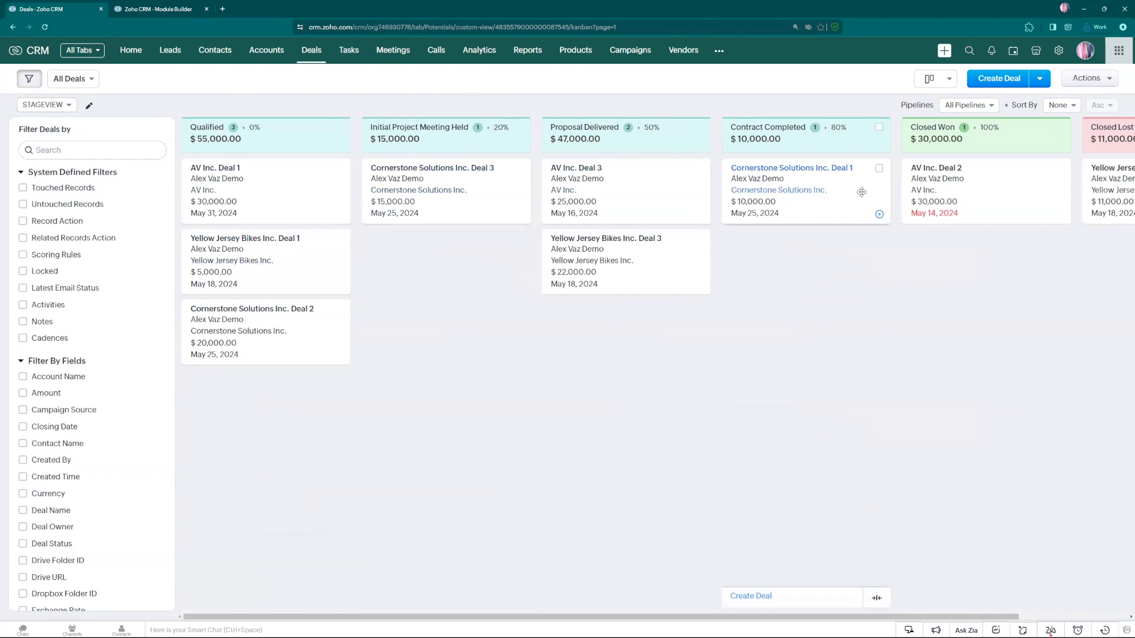
drag(940, 615, 751, 599)
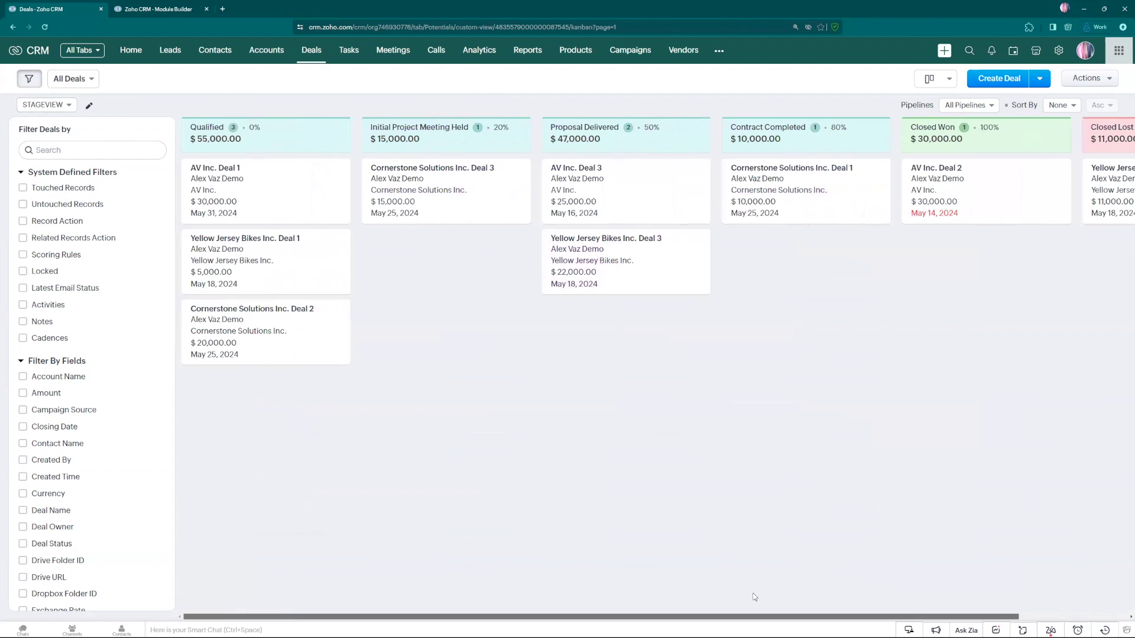
click(90, 107)
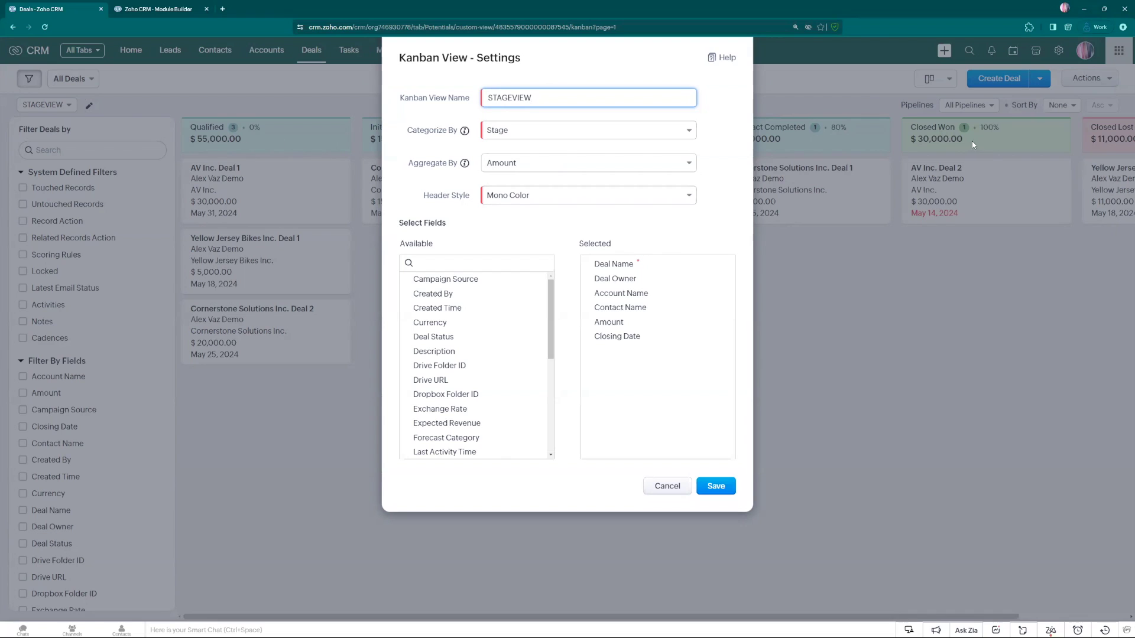
click(499, 201)
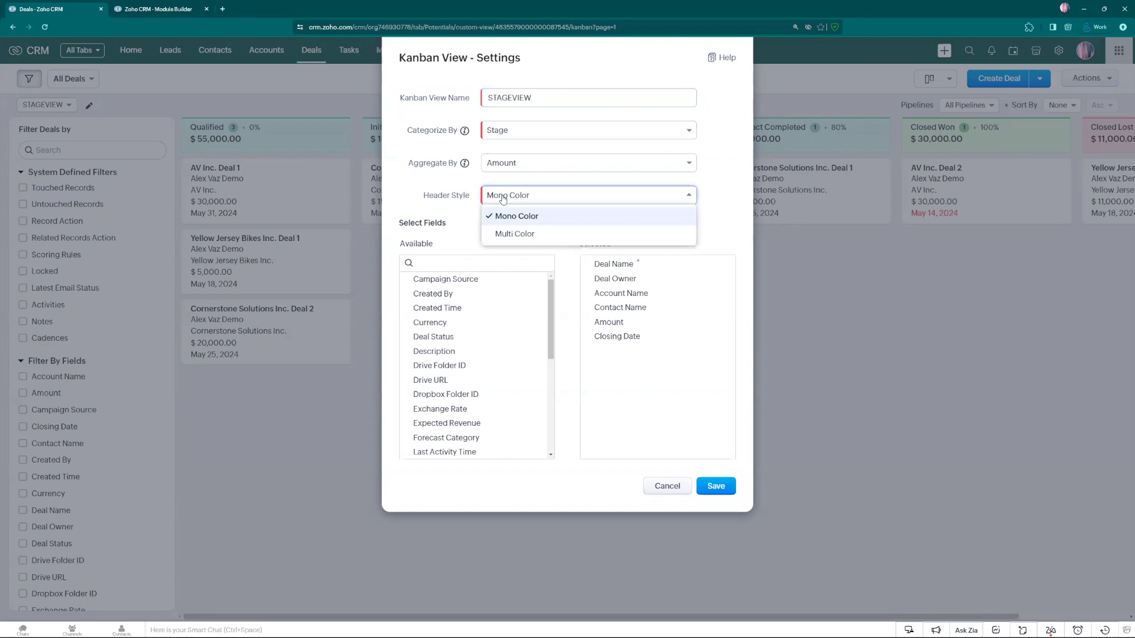
click(515, 235)
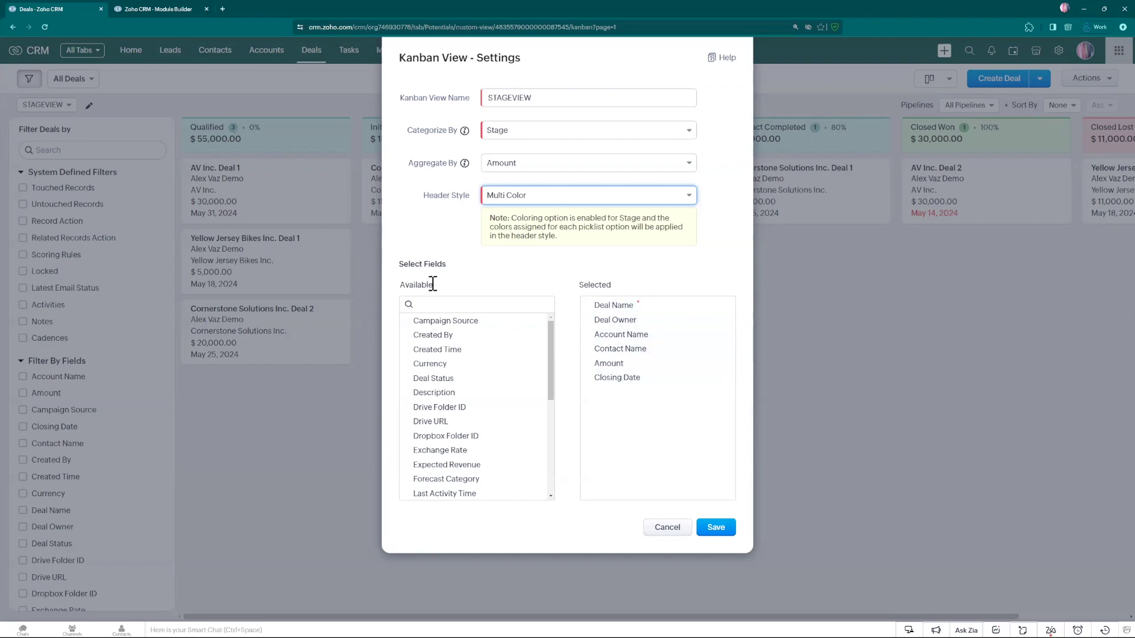
mouse_move(615, 378)
click(668, 526)
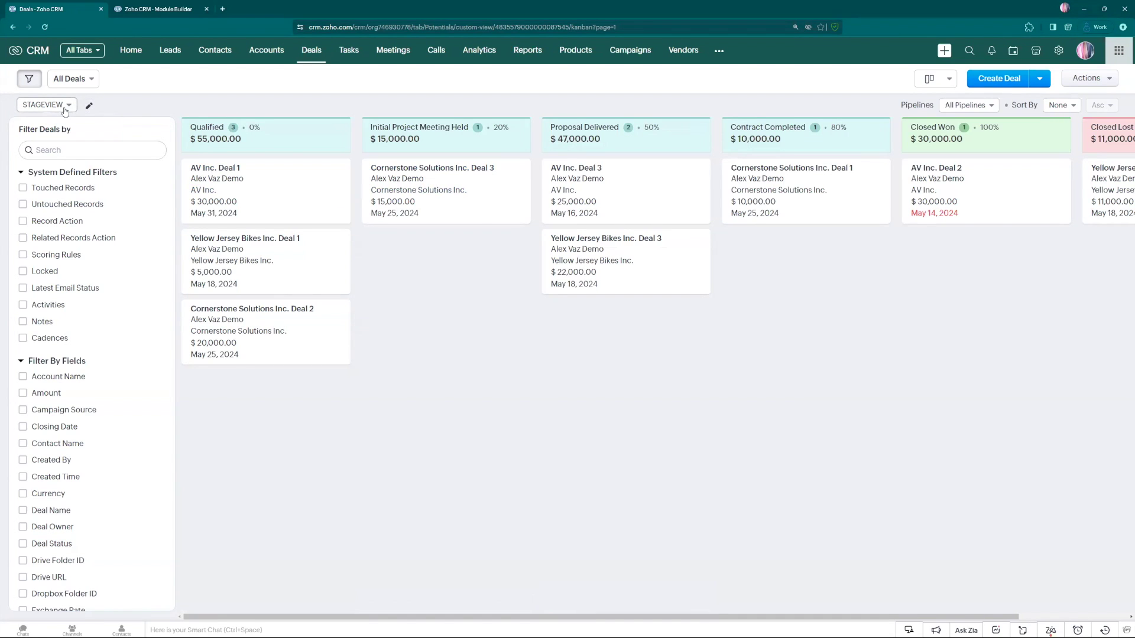
click(66, 109)
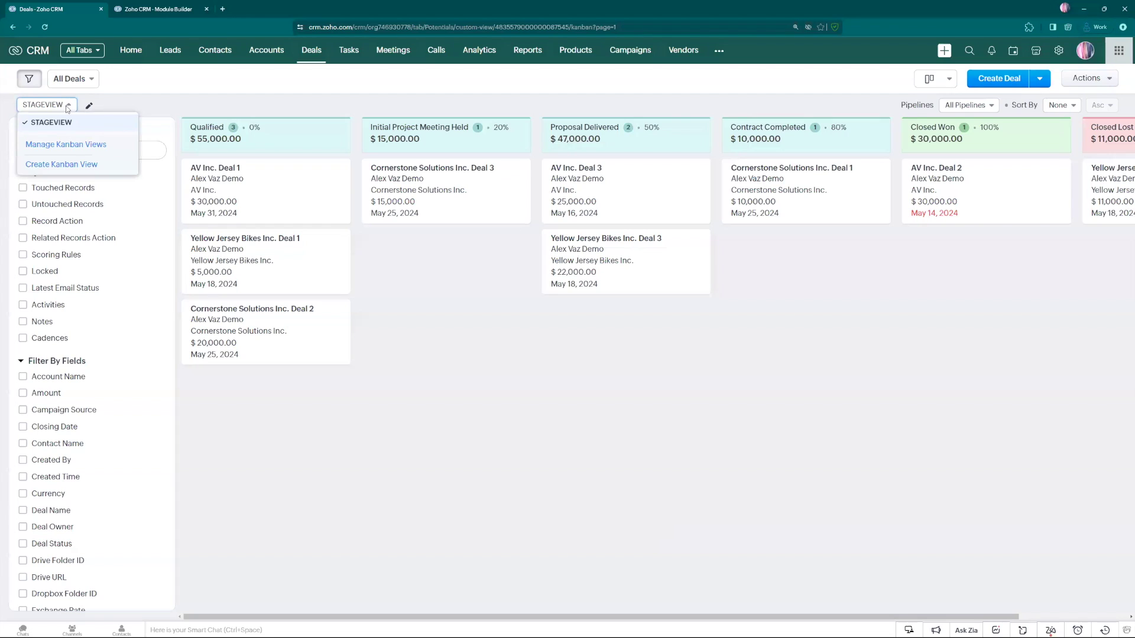
- Create a 'Deal Status' Kanban view categorized by Deal Status, aggregated by Amount, with Multi Color headers
click(69, 170)
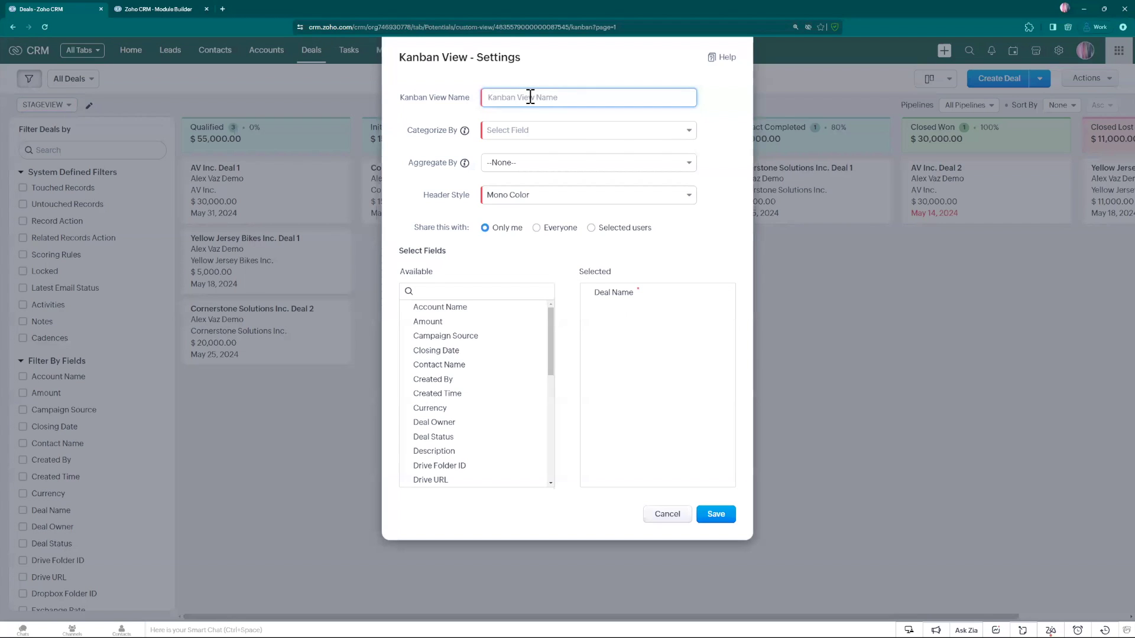
text(Deal Status)
click(527, 132)
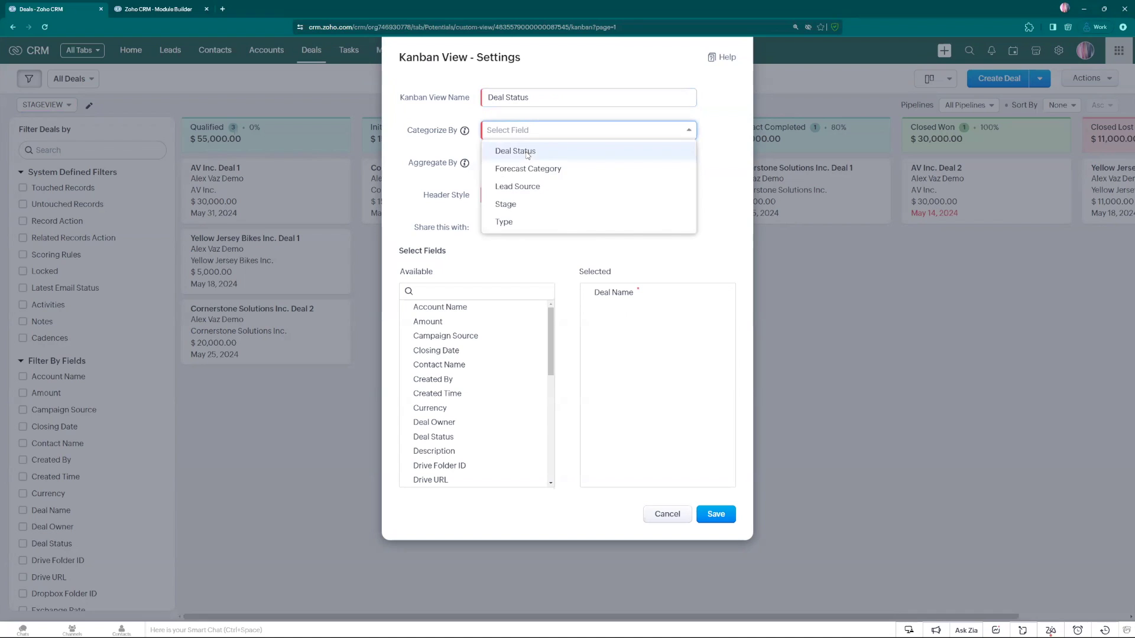
click(527, 152)
click(525, 164)
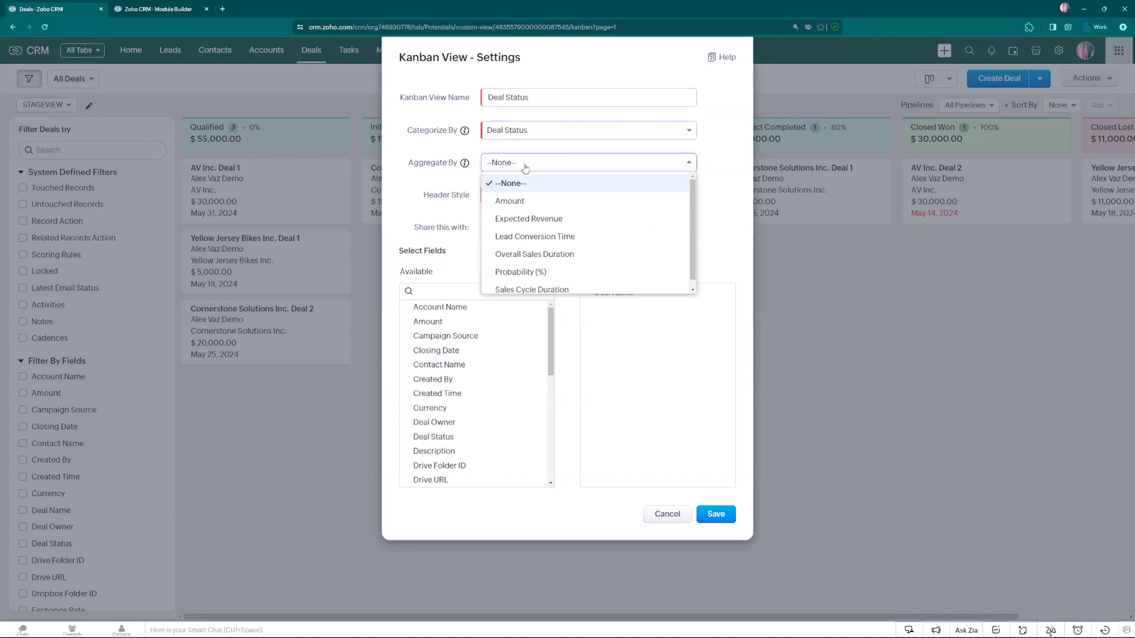
click(519, 203)
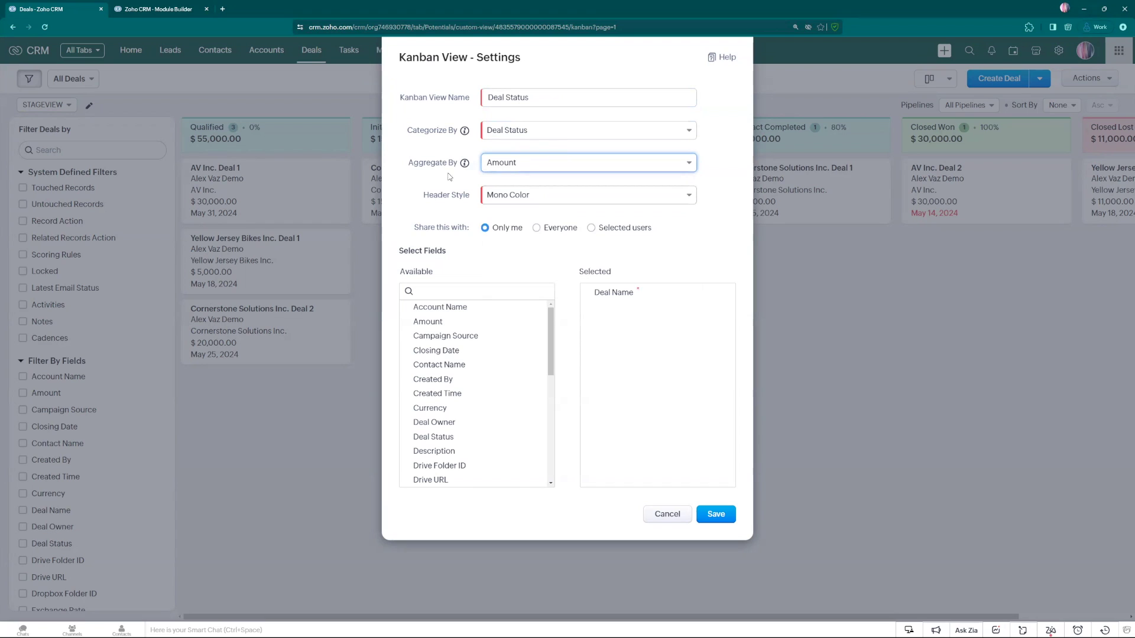
click(518, 201)
click(520, 235)
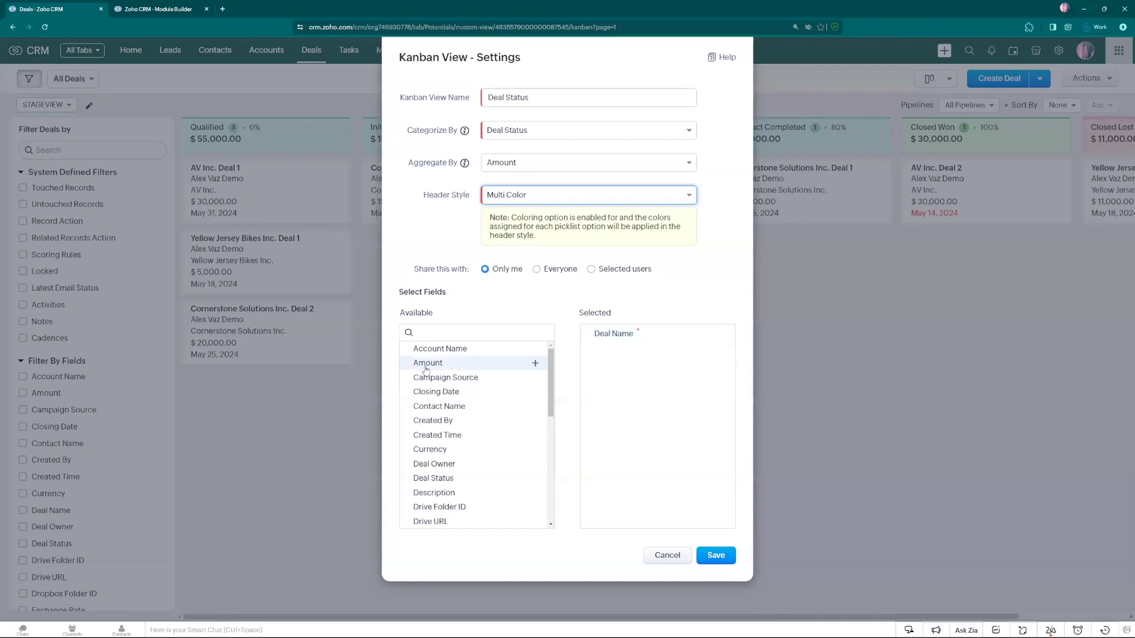
- Add Account Name, Closing Date and Amount to the deal cards and save the view
drag(442, 349, 641, 369)
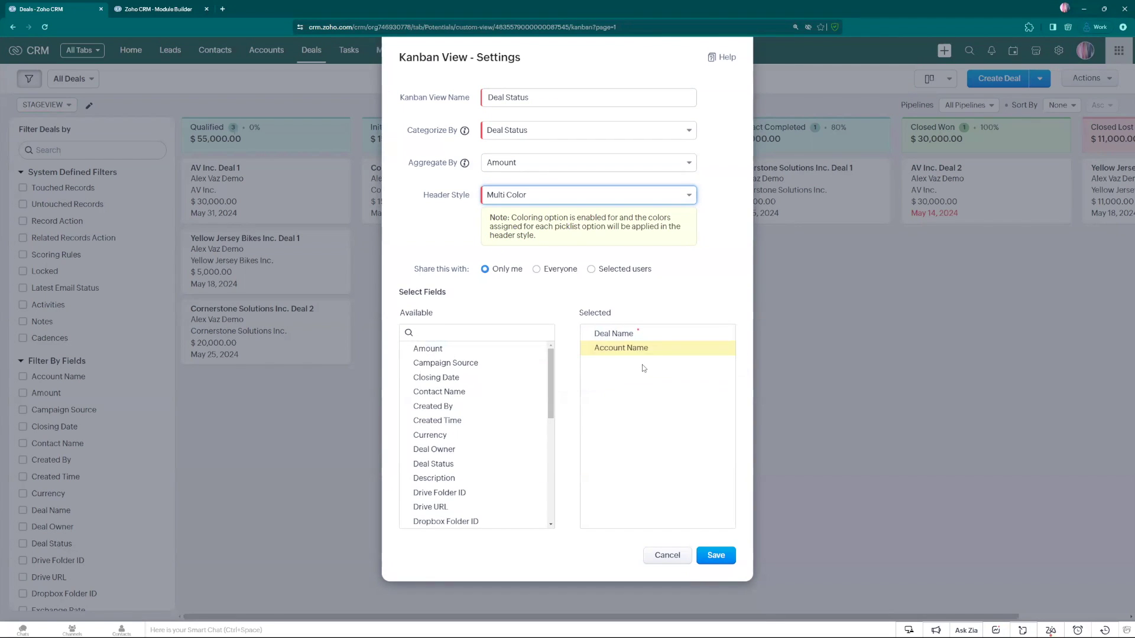
drag(446, 349, 620, 365)
scroll(479, 399, down, 2)
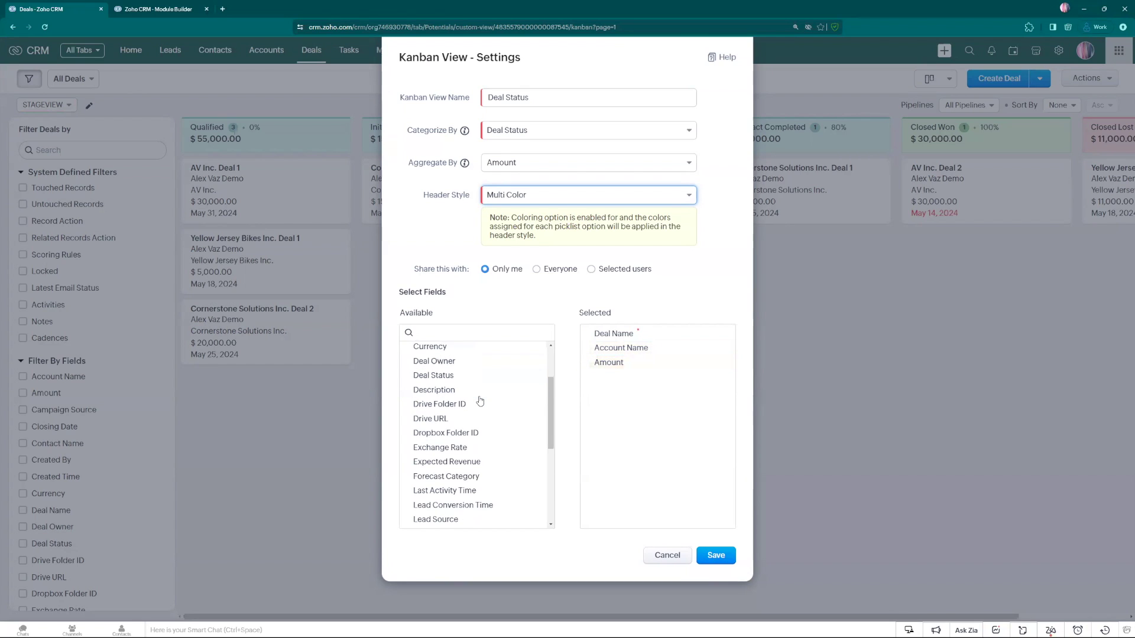
scroll(480, 400, down, 5)
scroll(466, 390, up, 7)
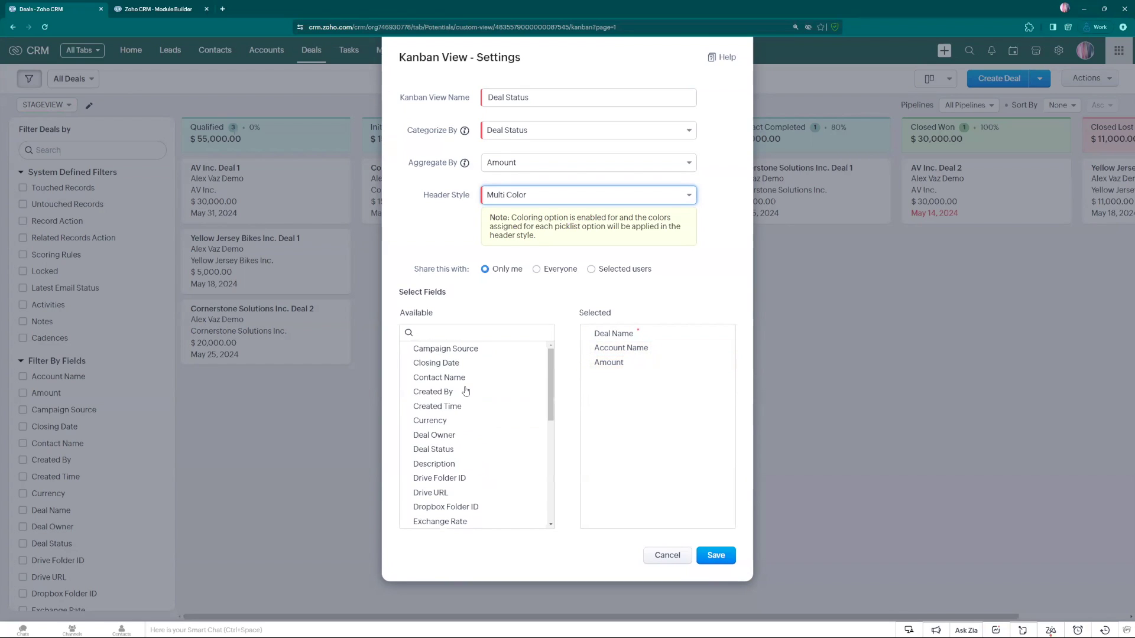
drag(447, 371, 645, 369)
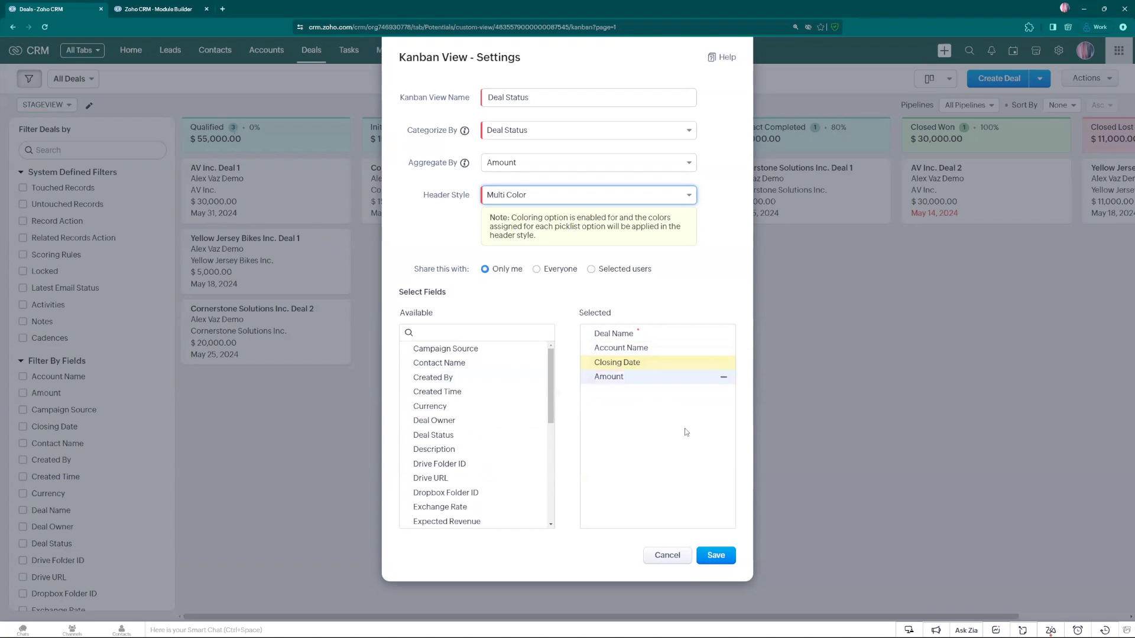
click(721, 556)
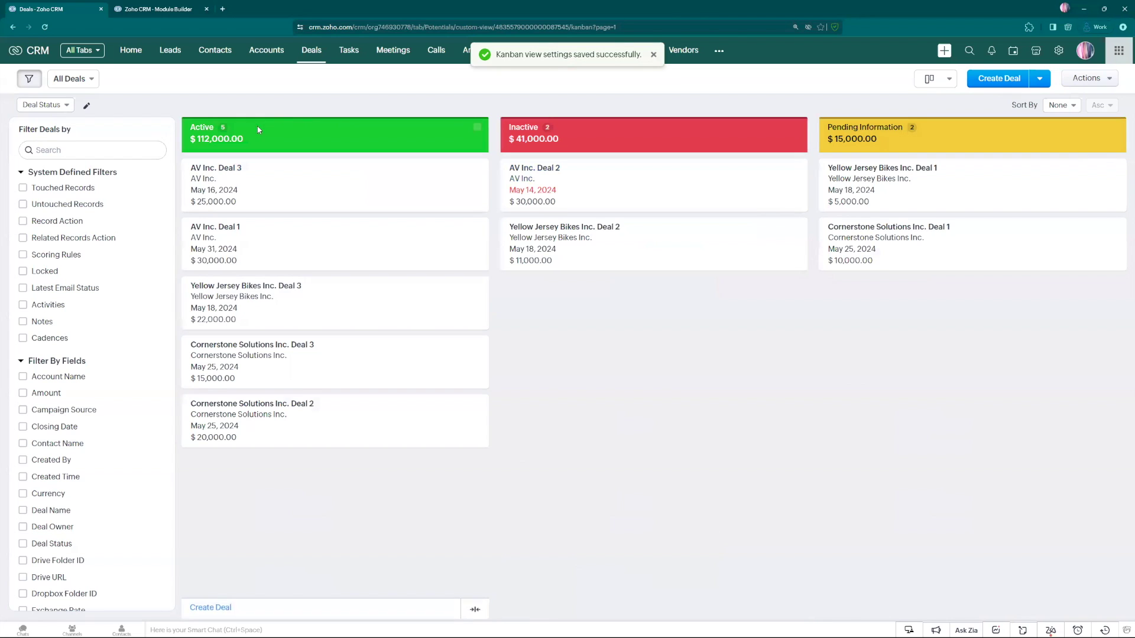
- Review the Deal Status pick list properties in Module Builder, cancel unchanged, and return to the Deals board
click(152, 9)
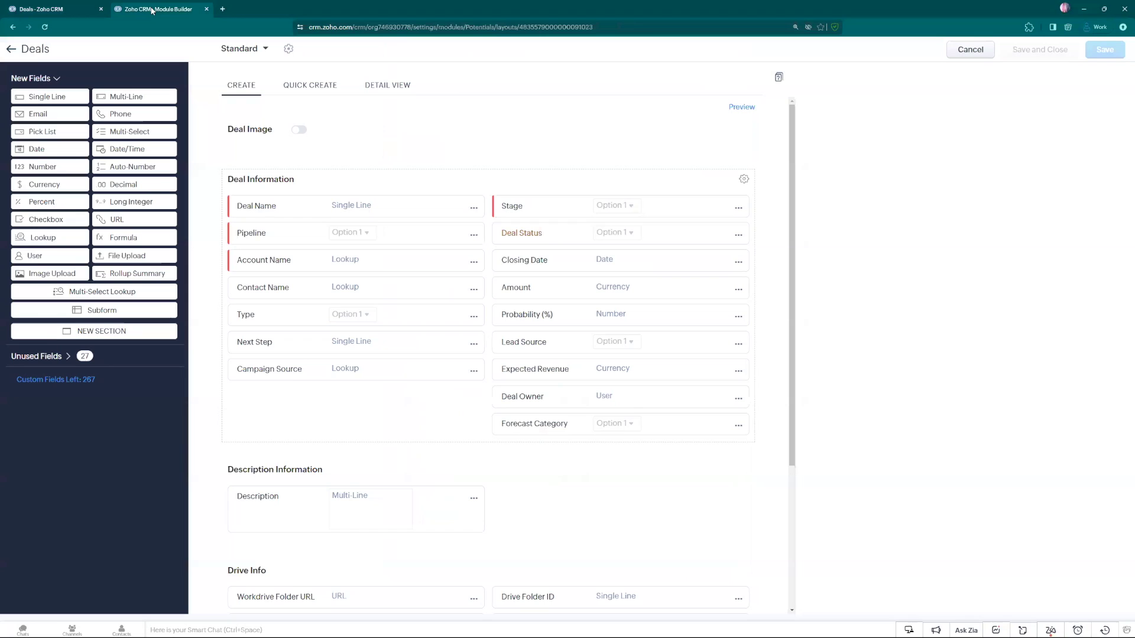
click(738, 235)
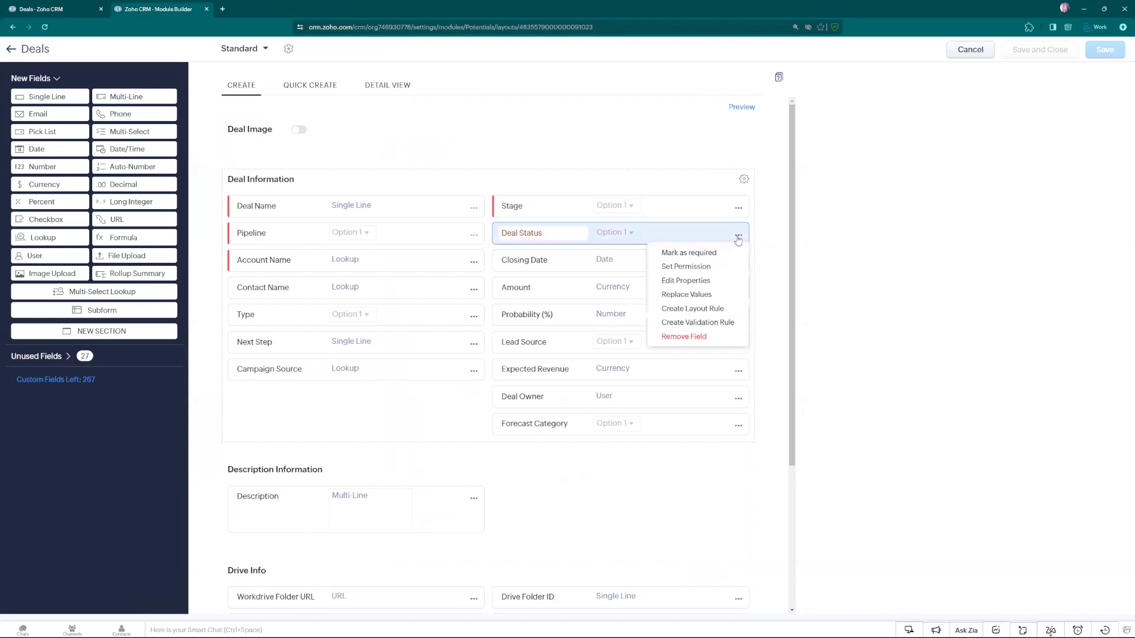
click(700, 282)
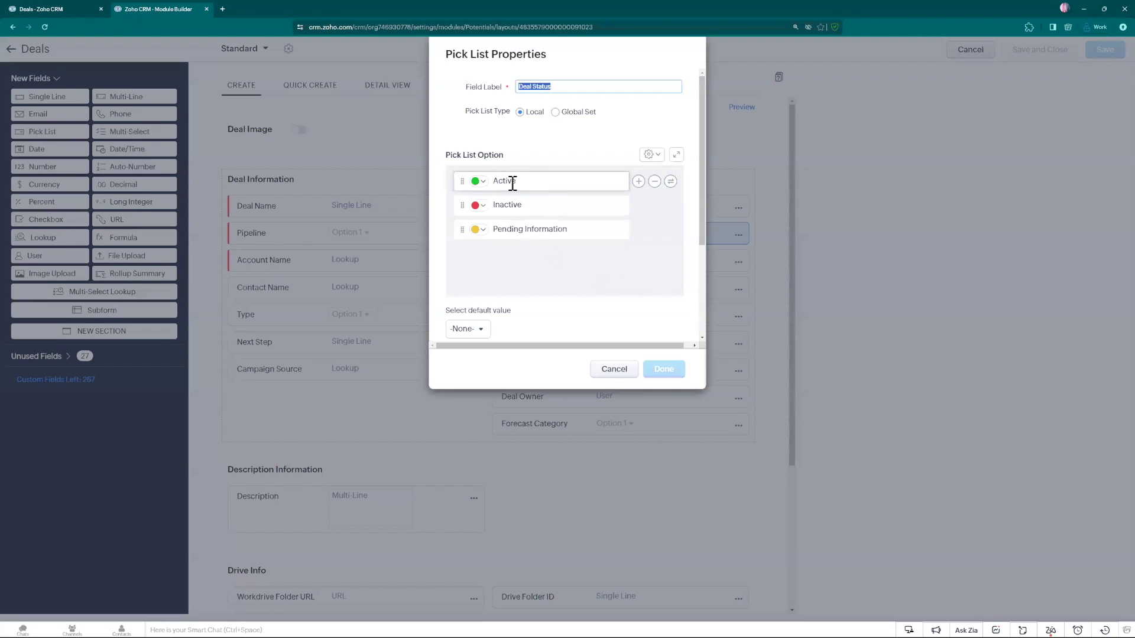
scroll(531, 270, down, 3)
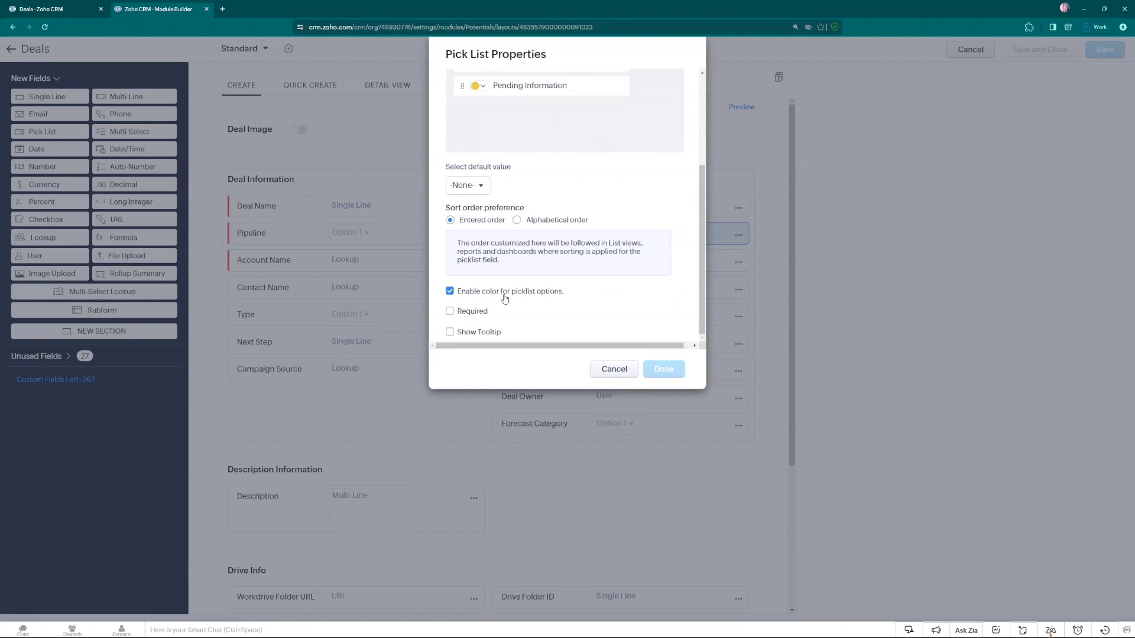
scroll(555, 298, up, 3)
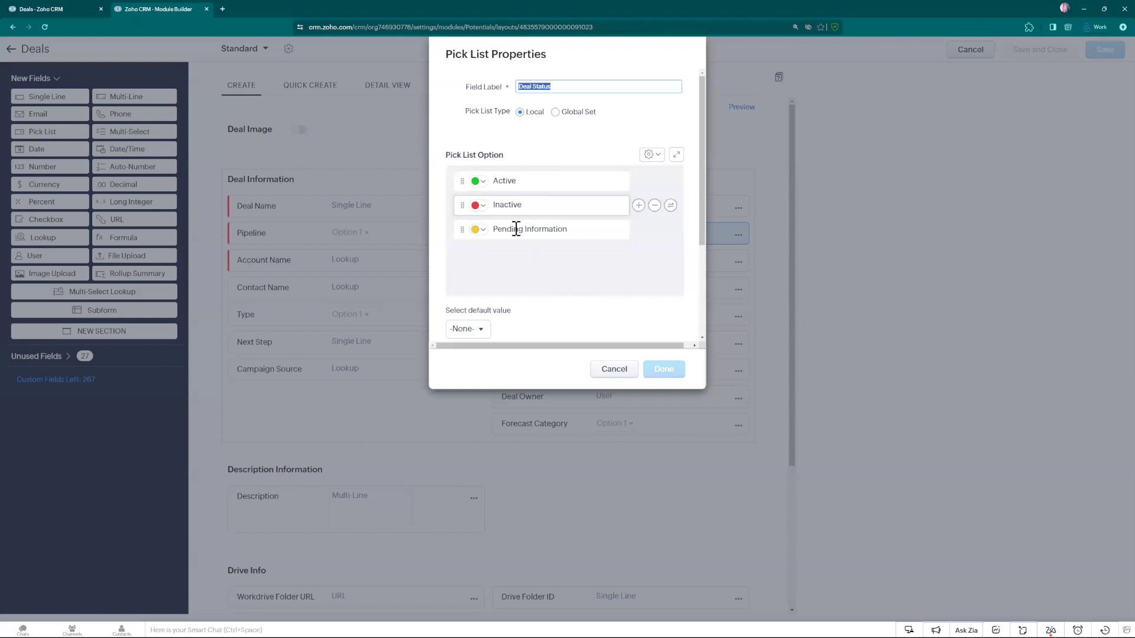
click(626, 371)
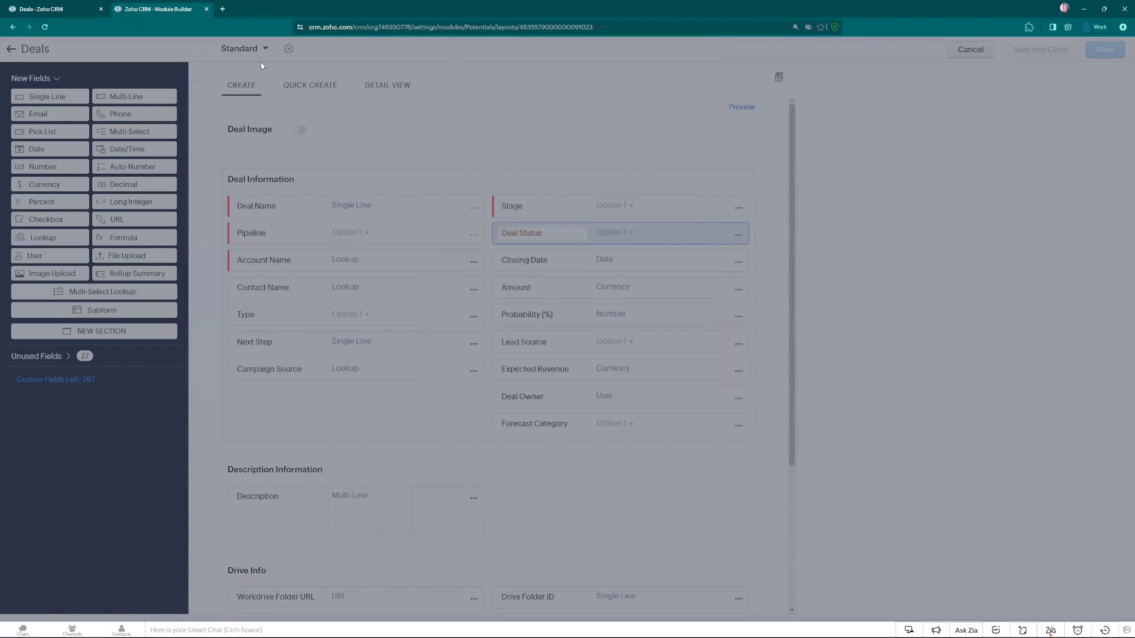
click(45, 9)
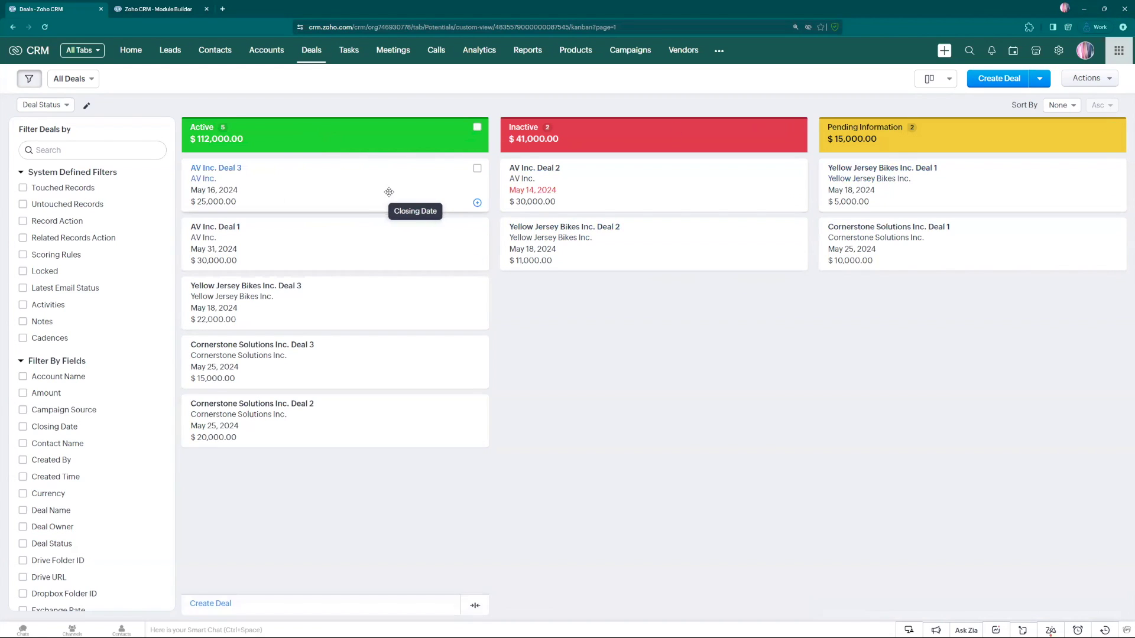
click(44, 106)
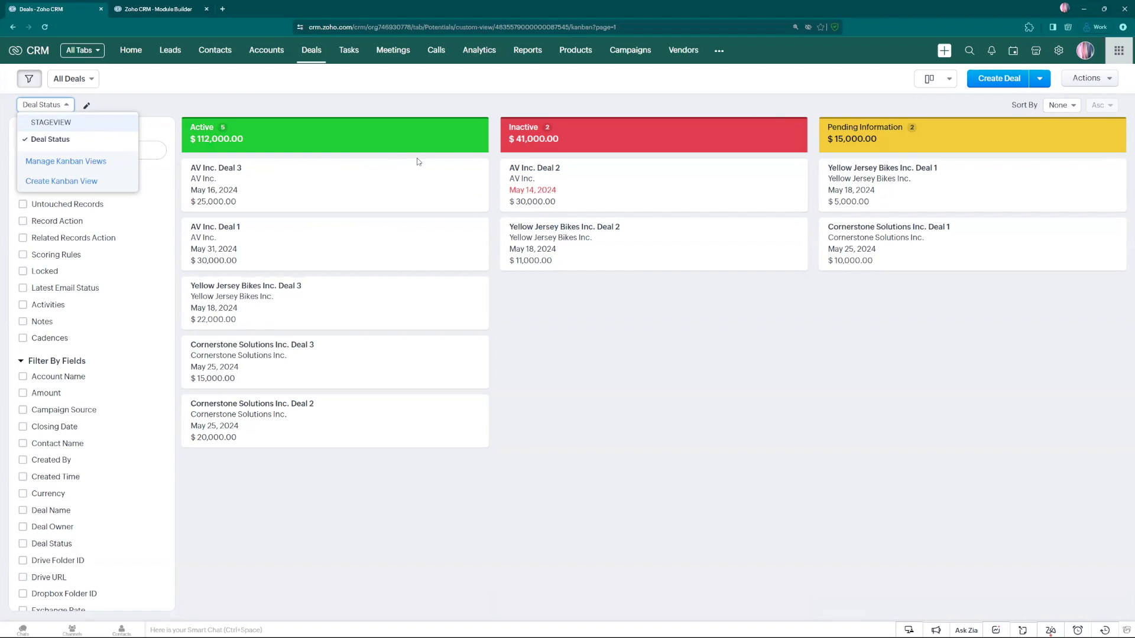
click(427, 93)
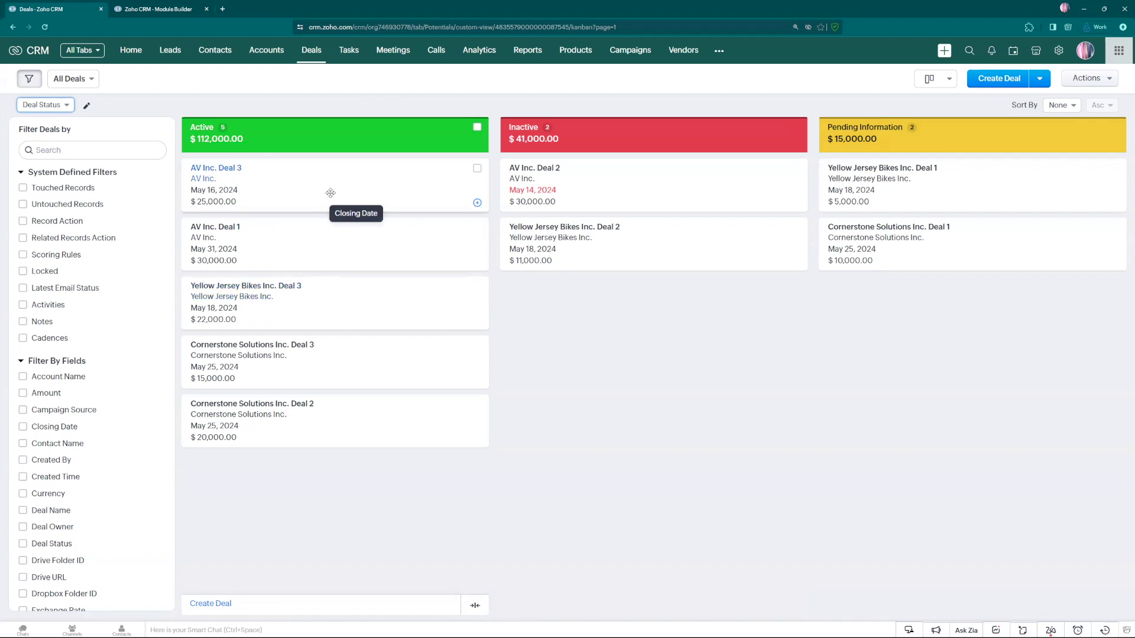
drag(330, 184, 679, 308)
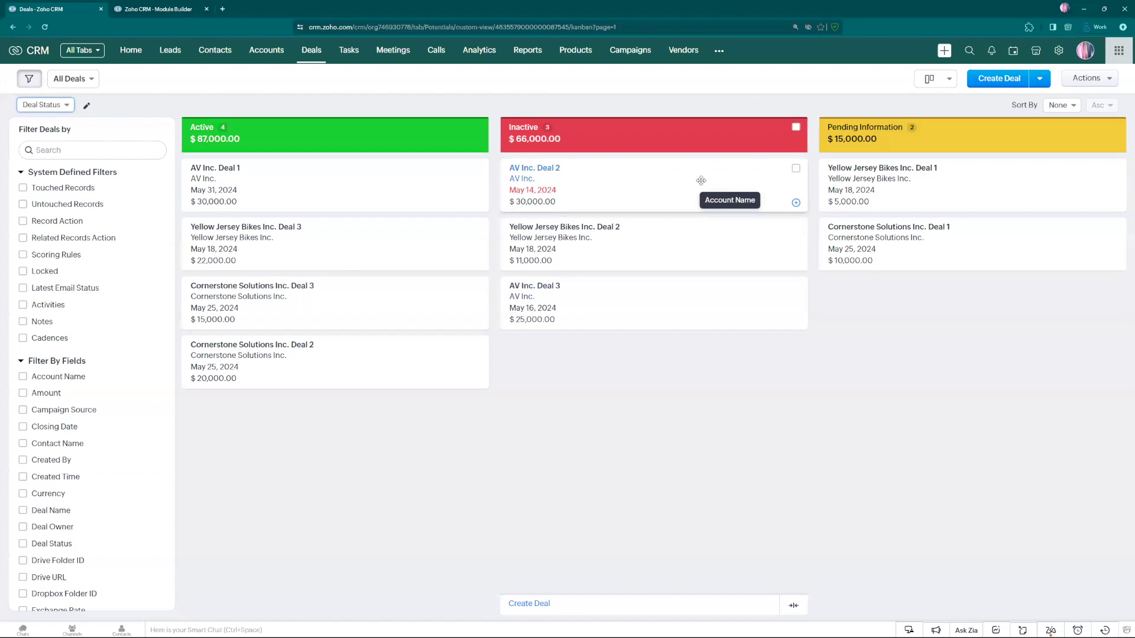
- Select the Inactive deals, check bulk actions, narrow the selection to AV Inc. Deal 2, then collapse Active
click(795, 128)
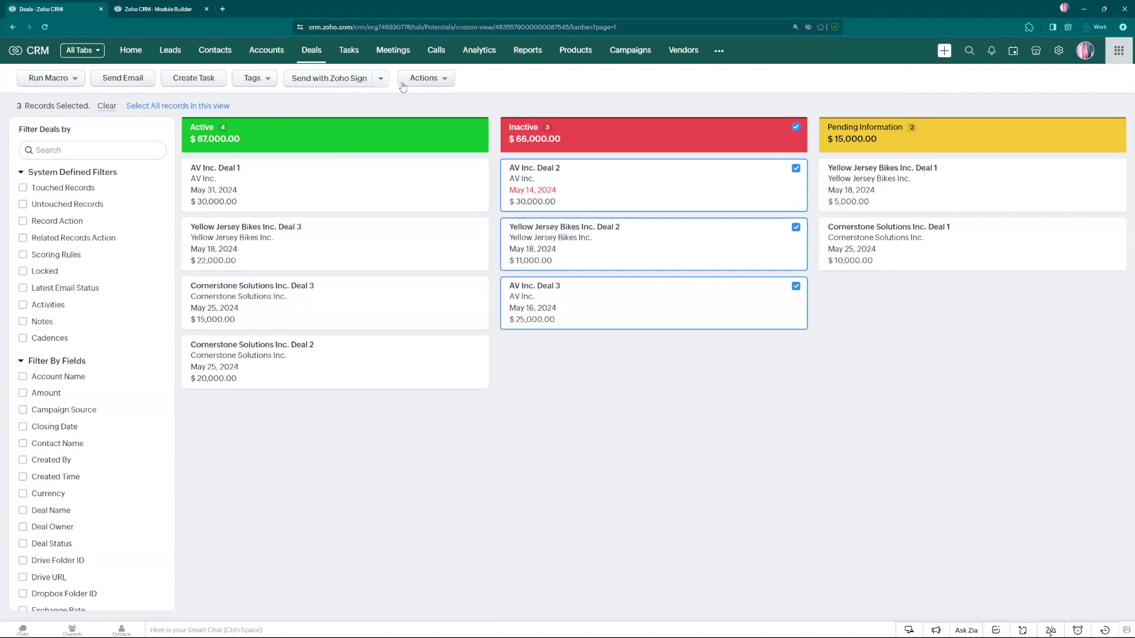
click(440, 84)
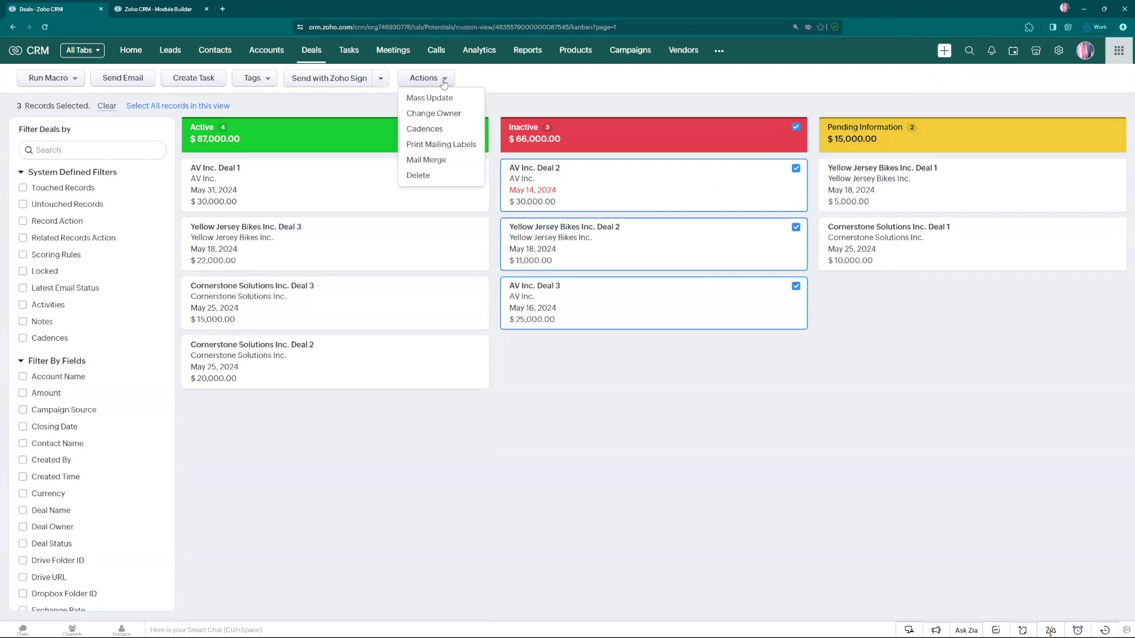
click(474, 81)
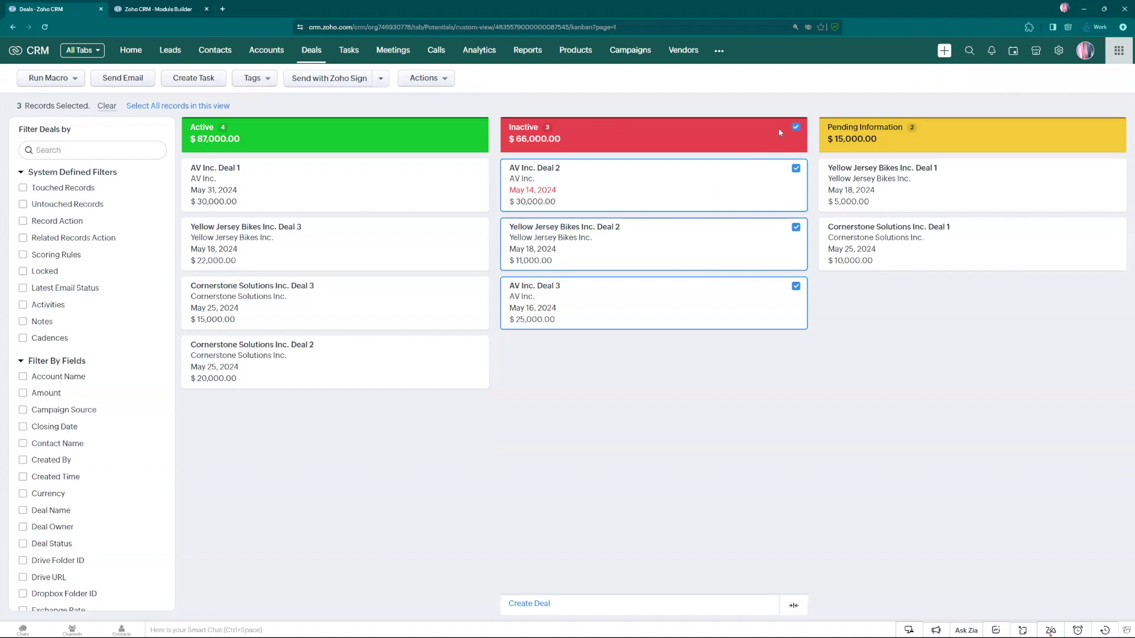
click(796, 128)
click(796, 168)
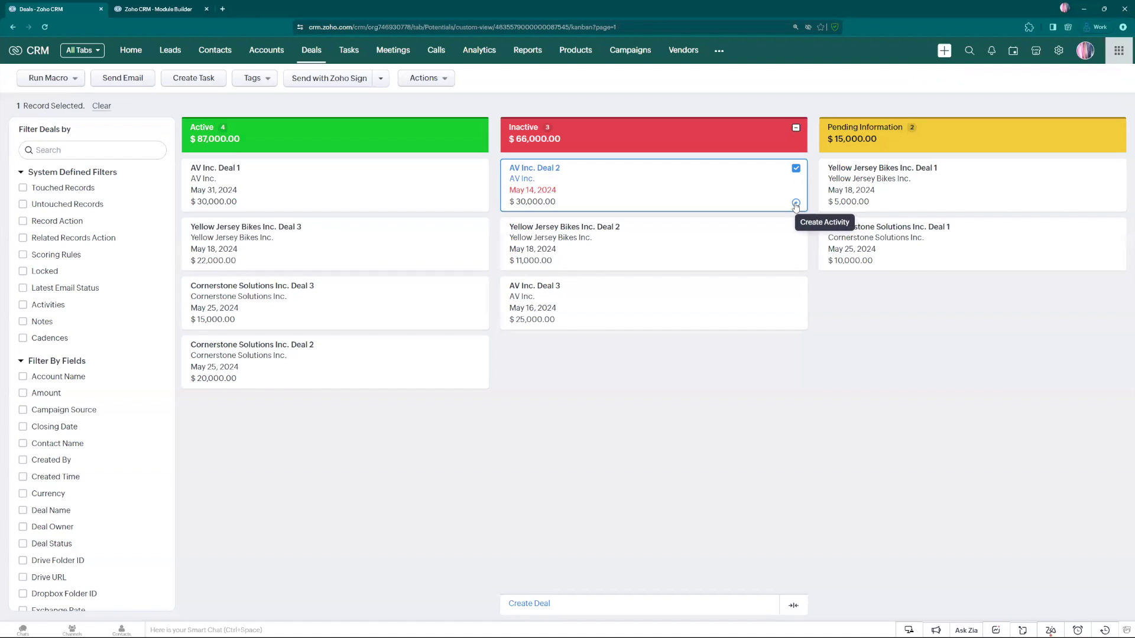
click(796, 204)
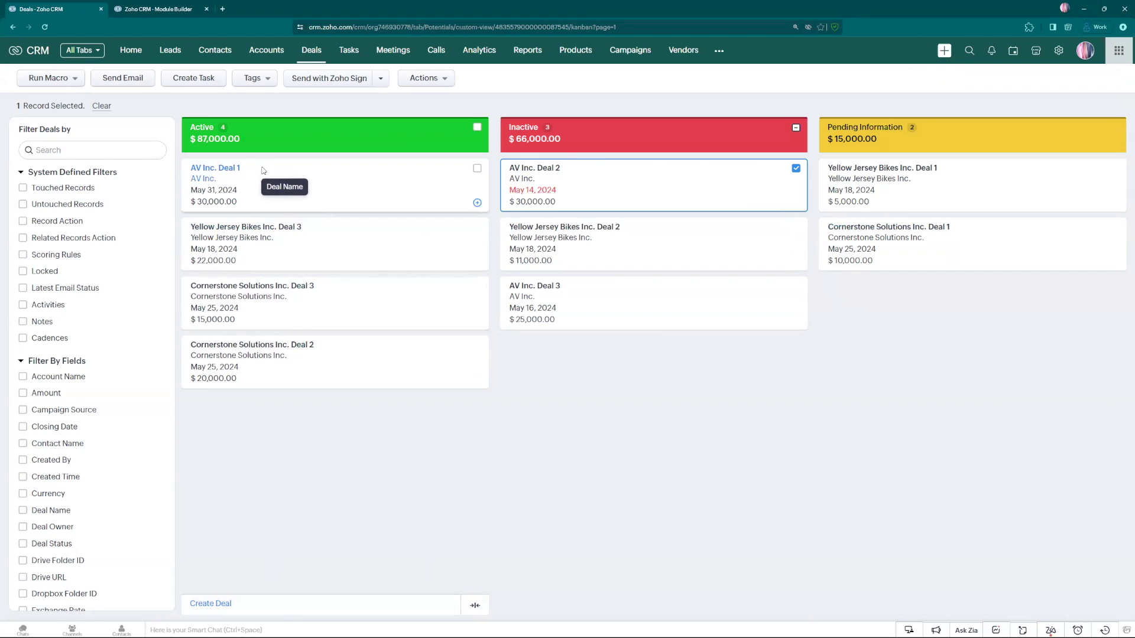
click(475, 607)
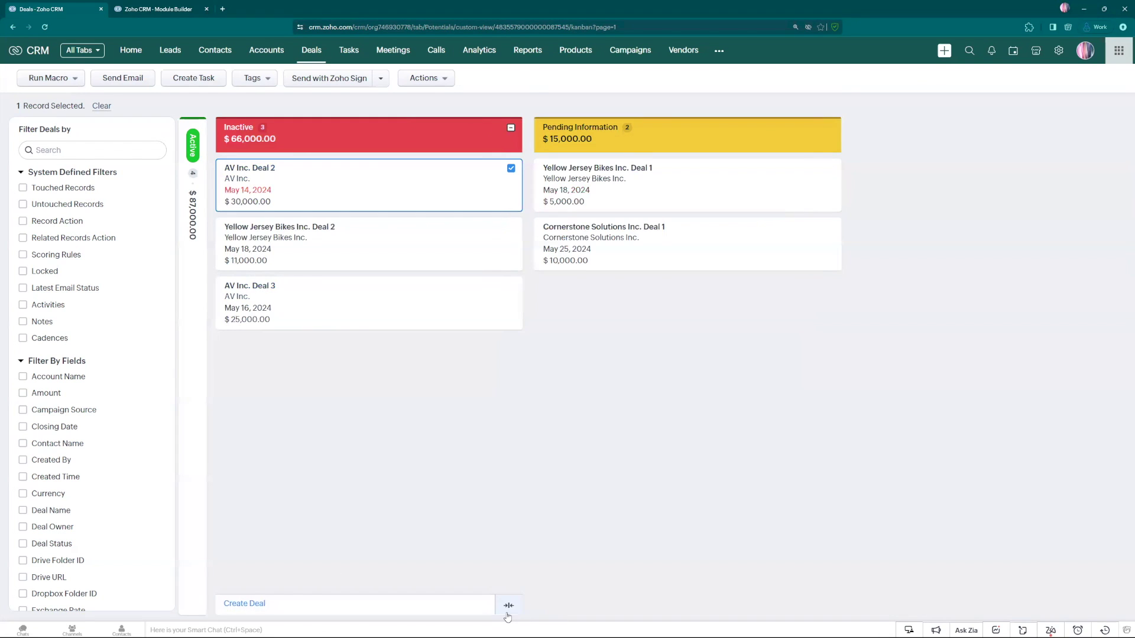
- Collapse the Inactive and Pending Information columns, then expand Pending Information and Inactive again
click(508, 611)
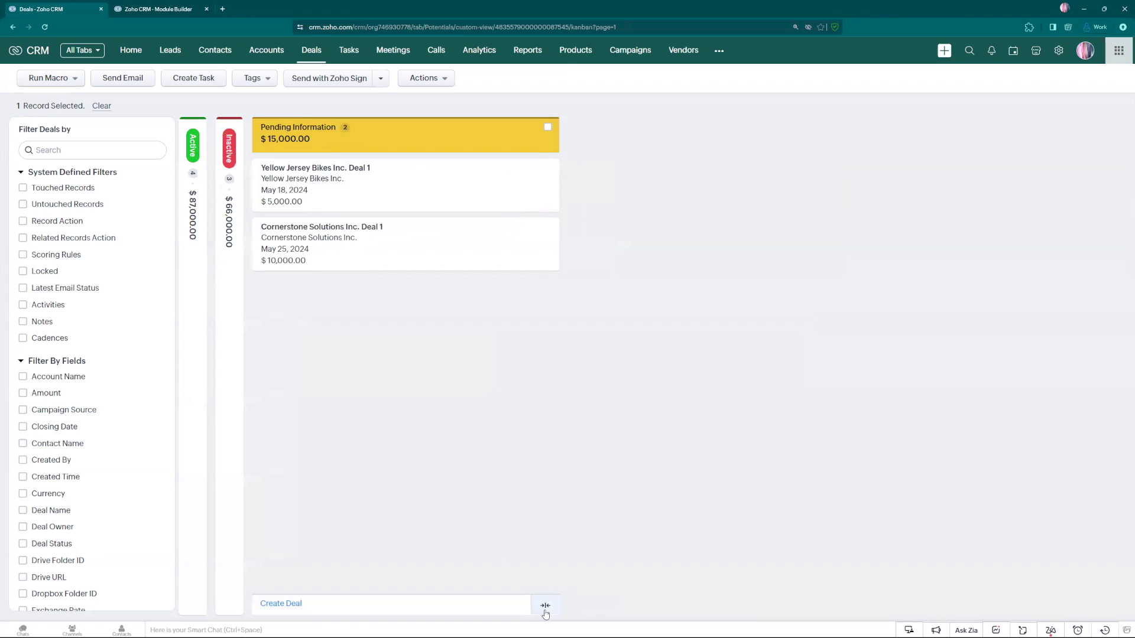
click(541, 611)
mouse_move(192, 329)
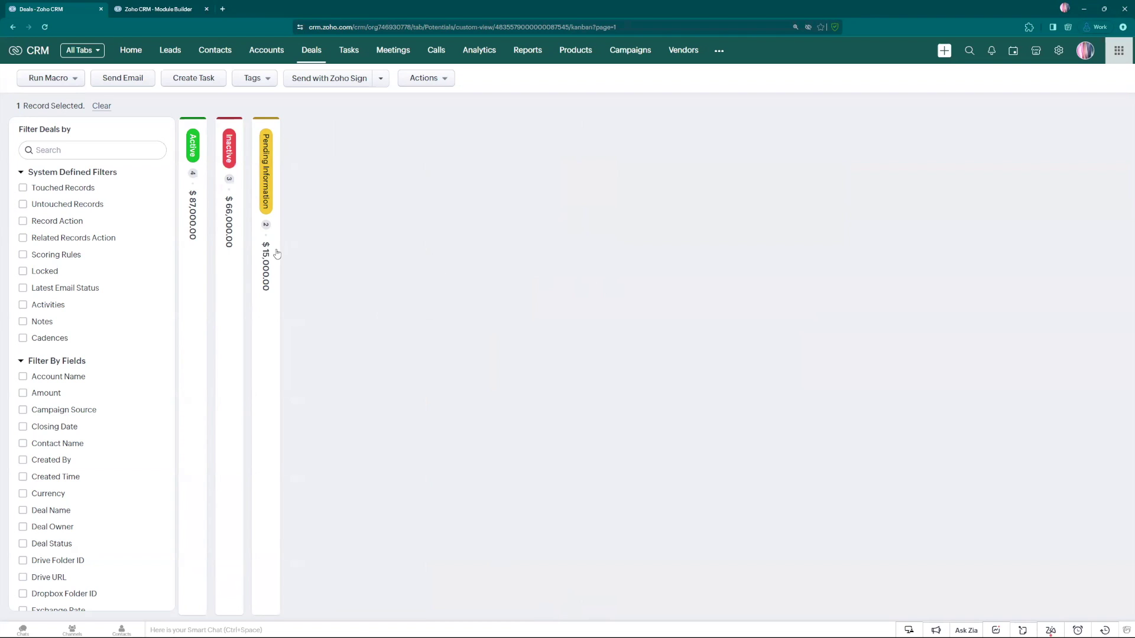
mouse_move(273, 251)
click(267, 305)
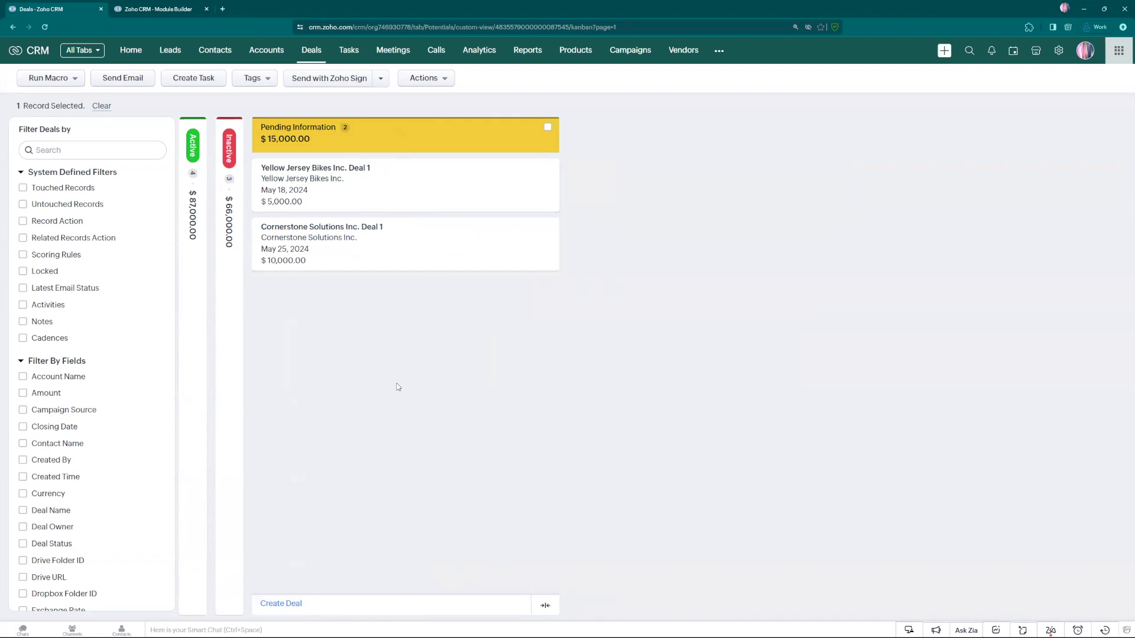
click(230, 396)
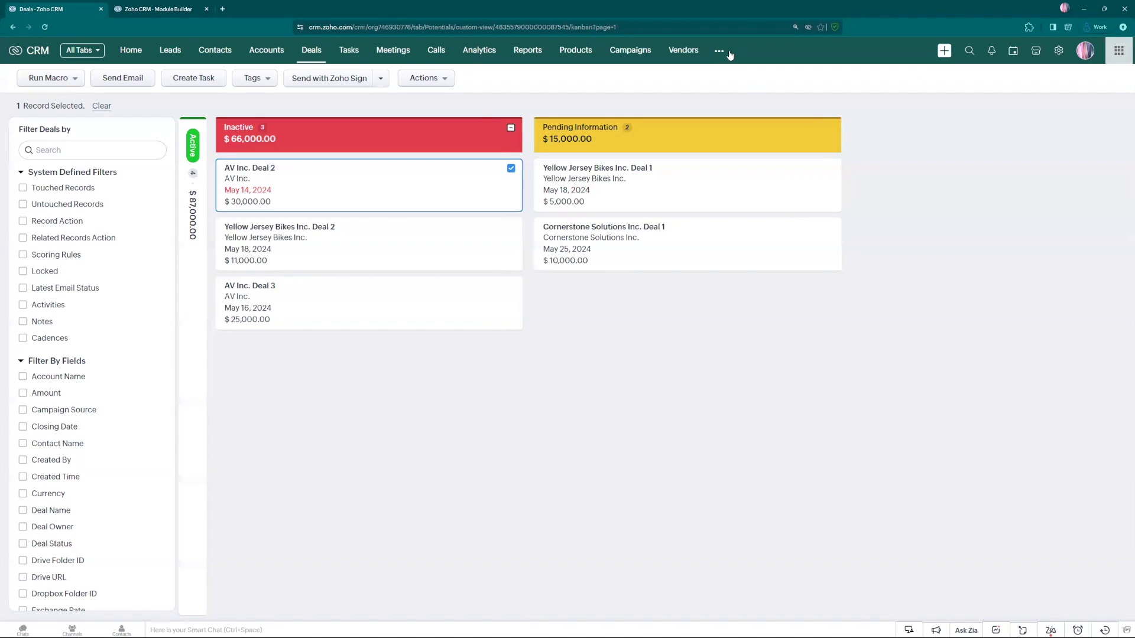
mouse_move(405, 390)
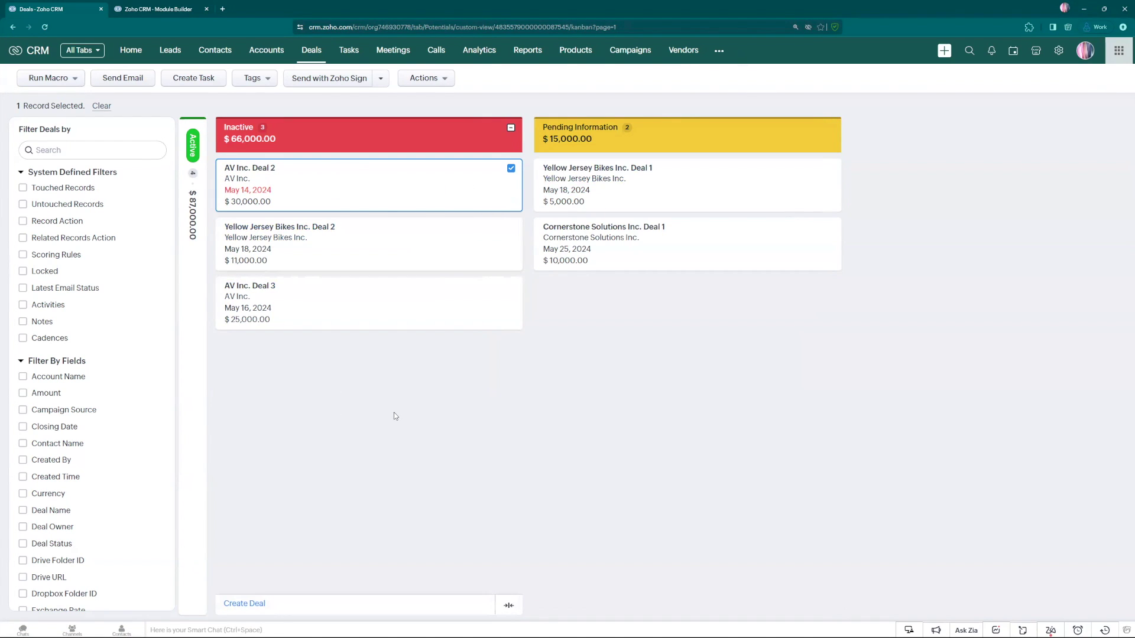
- Expand the collapsed Active column to show its four deals totalling $87,000
click(186, 402)
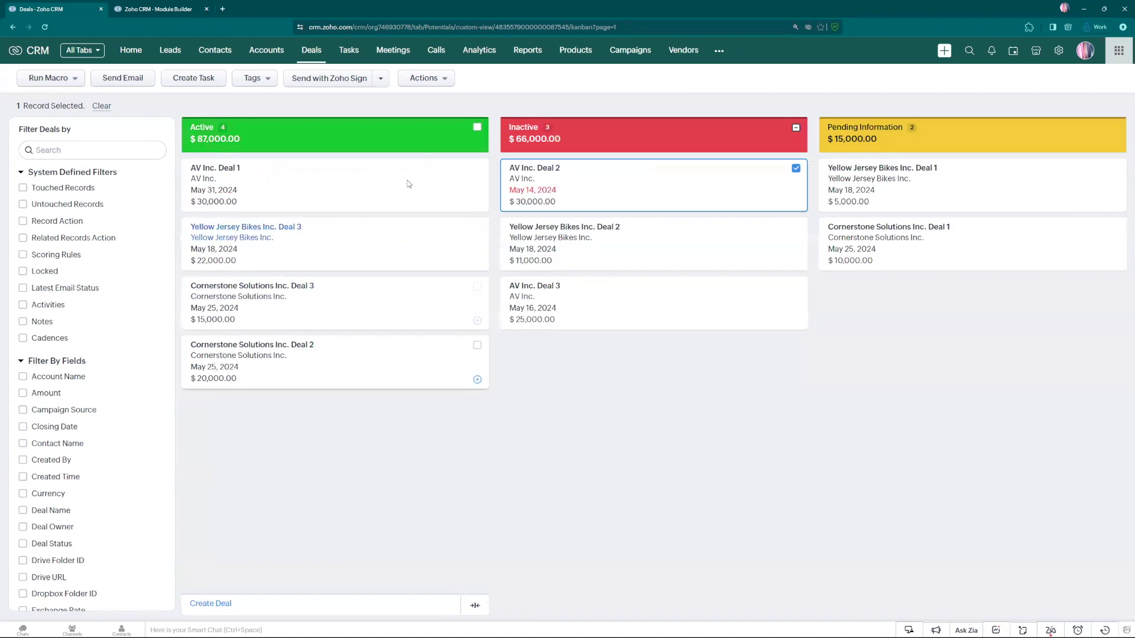